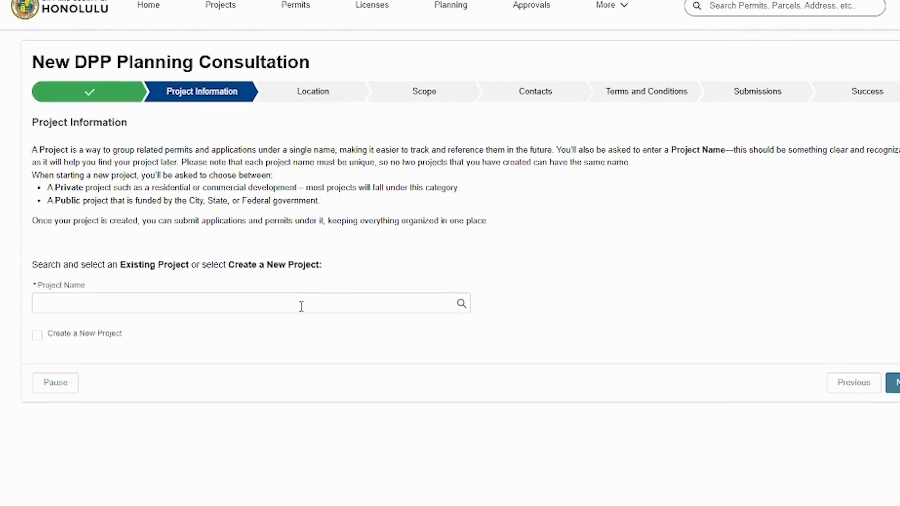
- Select the existing project Example as the project name
{"action": "left_click", "coordinate": [302, 307]}
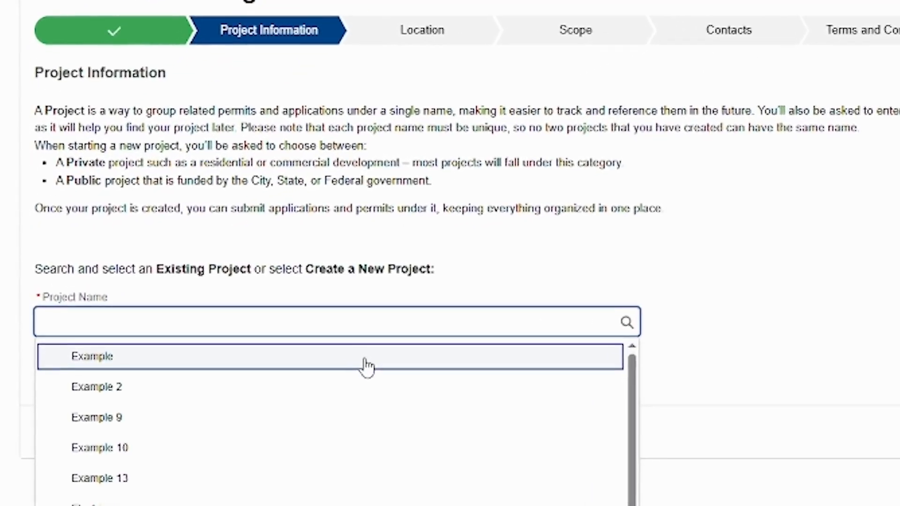
{"action": "left_click", "coordinate": [275, 334]}
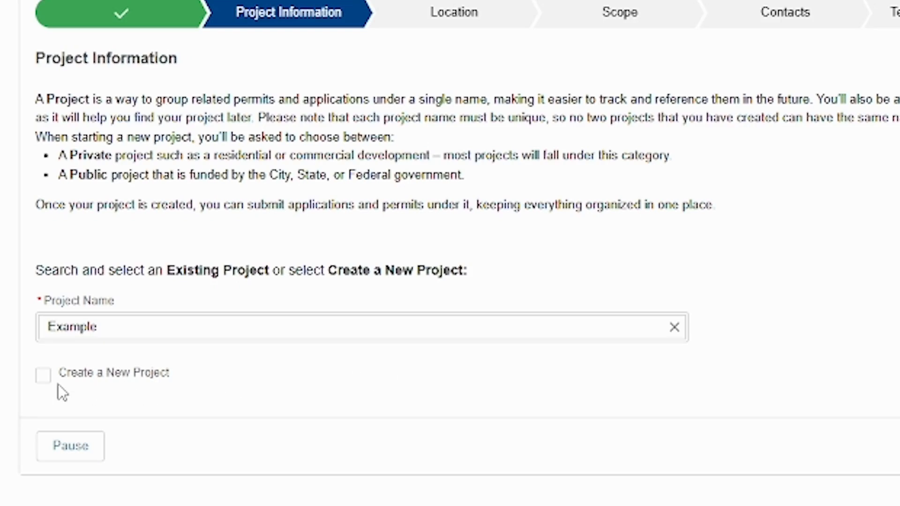
- Create a new private project named test9 and continue to the location step
{"action": "left_click", "coordinate": [47, 378]}
{"action": "left_click", "coordinate": [75, 327]}
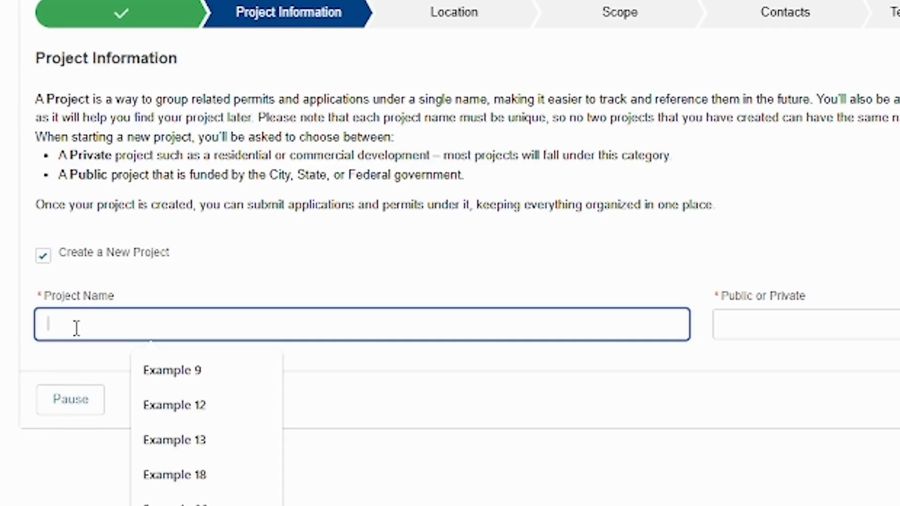
{"action": "type", "text": "test5"}
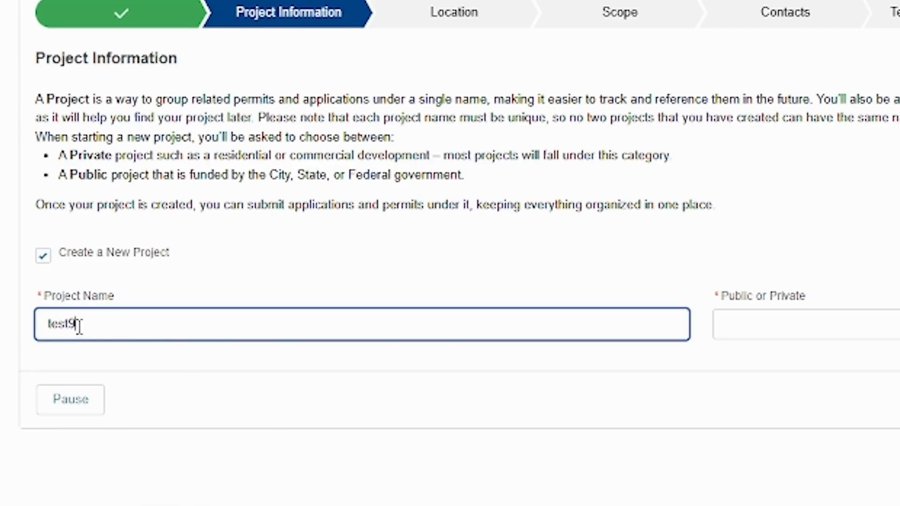
{"action": "left_click", "coordinate": [782, 334]}
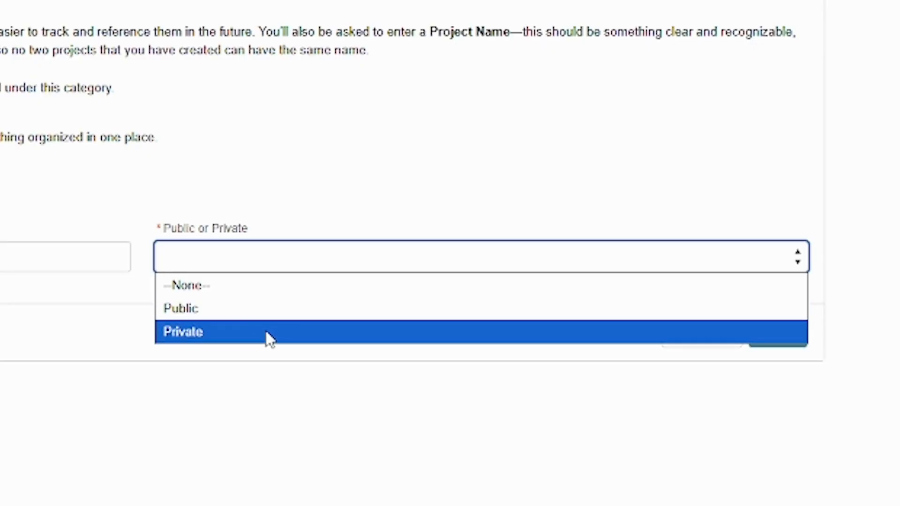
{"action": "left_click", "coordinate": [269, 338]}
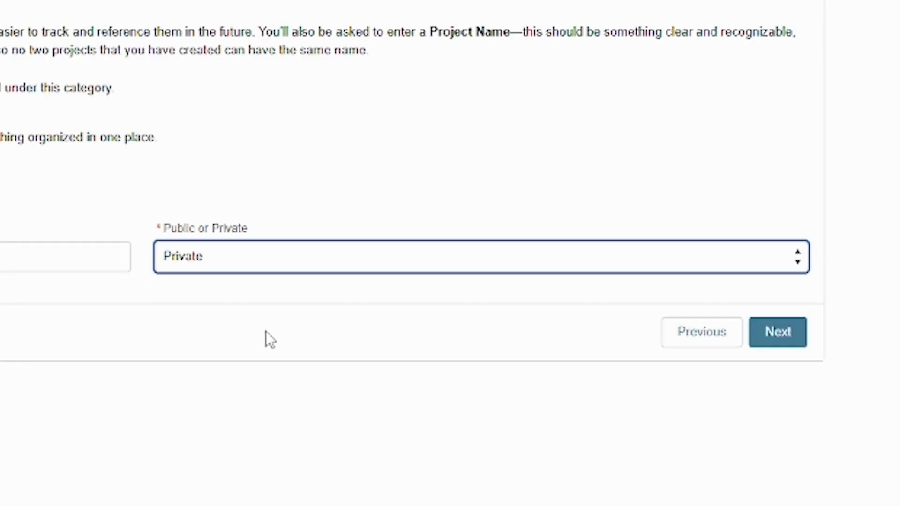
{"action": "left_click", "coordinate": [779, 332]}
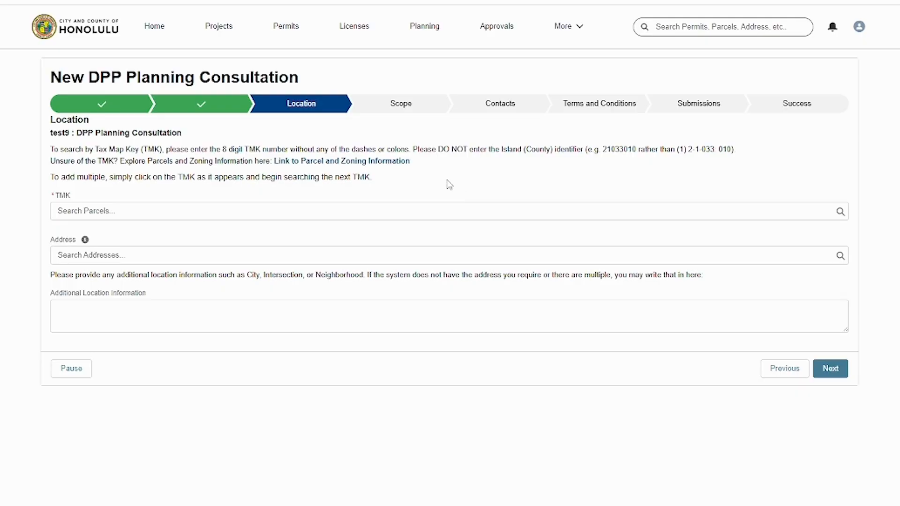
- Add TMK parcels 21033010 and 94115027 to the location and continue to the scope step
{"action": "left_click", "coordinate": [397, 163]}
{"action": "left_click", "coordinate": [139, 208]}
{"action": "left_click", "coordinate": [124, 253]}
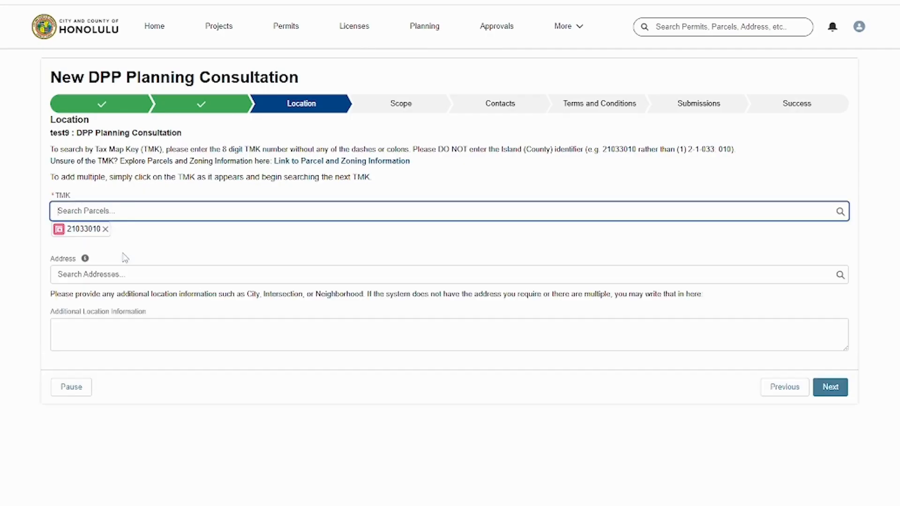
{"action": "left_click", "coordinate": [130, 215]}
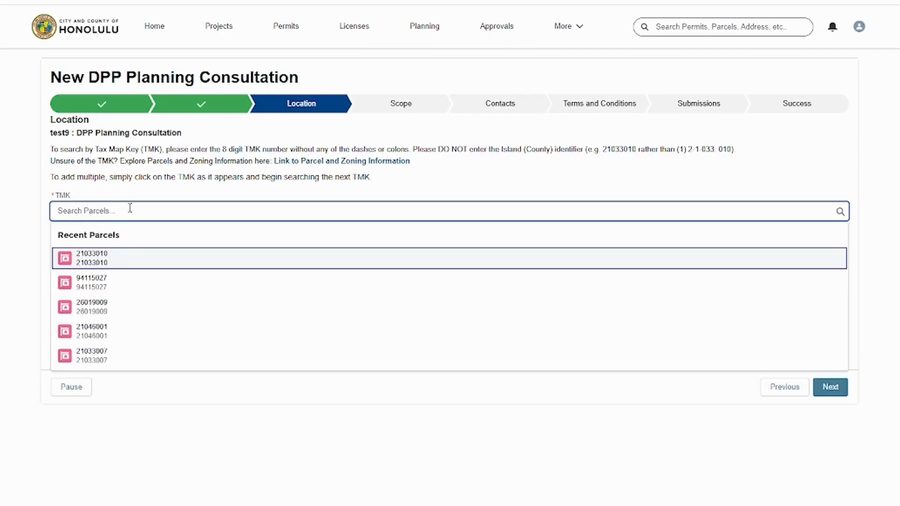
{"action": "left_click", "coordinate": [129, 283]}
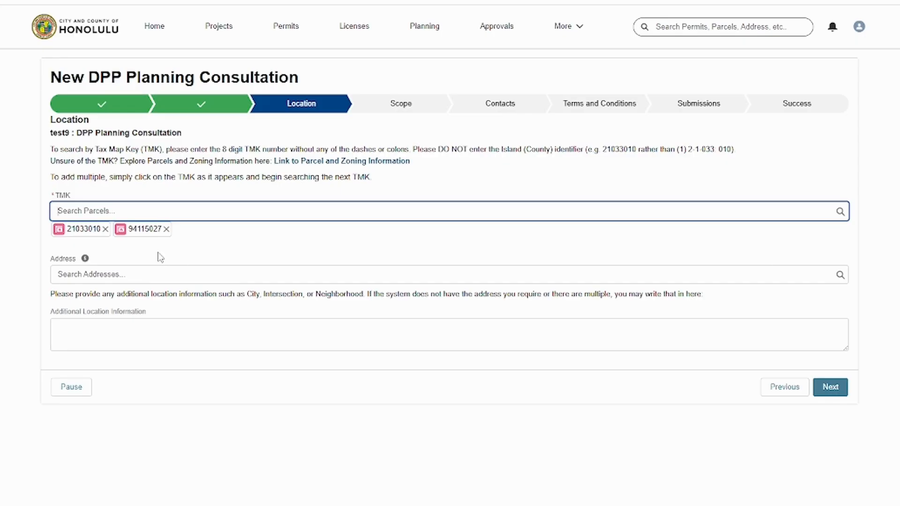
{"action": "left_click", "coordinate": [840, 394]}
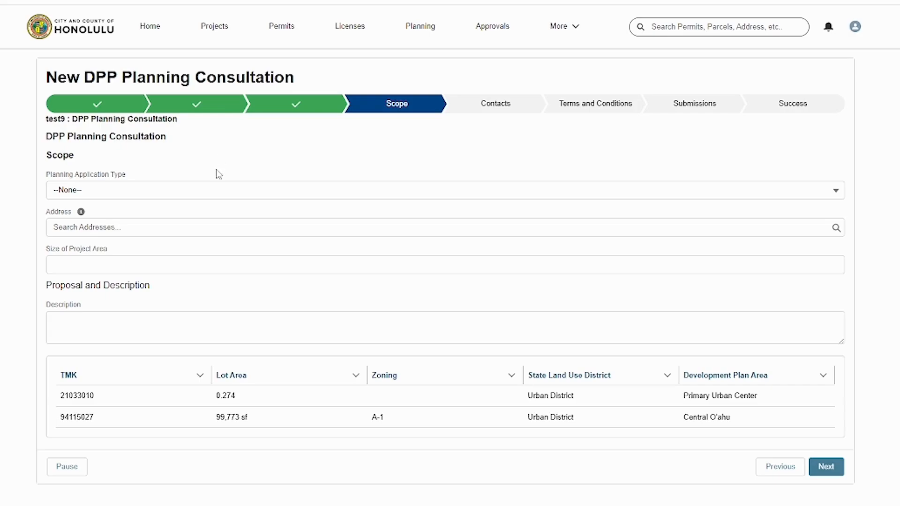
- Set the planning application type to Public Infrastructure Maps and continue to contacts
{"action": "left_click", "coordinate": [210, 192]}
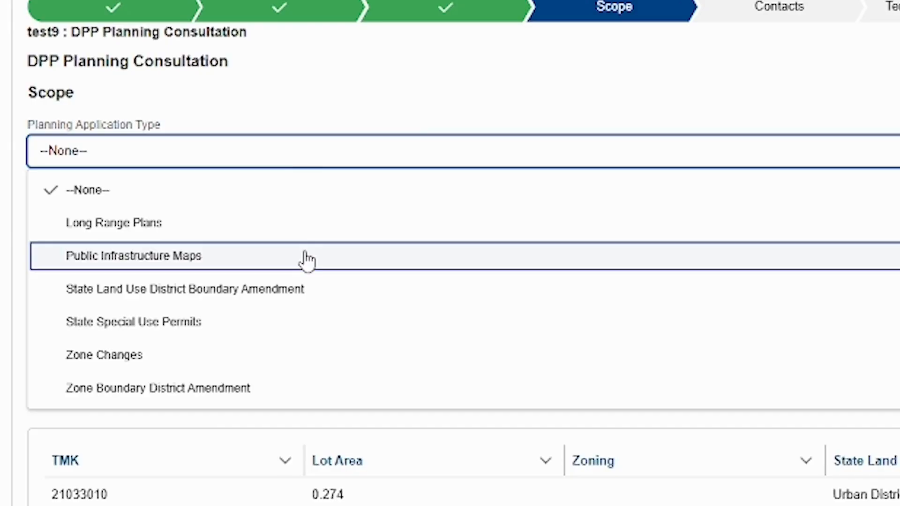
{"action": "left_click", "coordinate": [308, 257]}
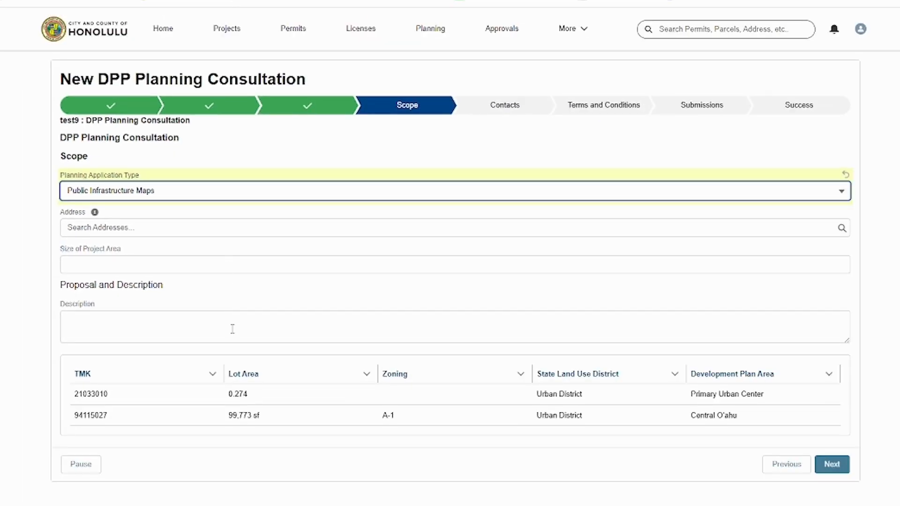
{"action": "left_click", "coordinate": [842, 473]}
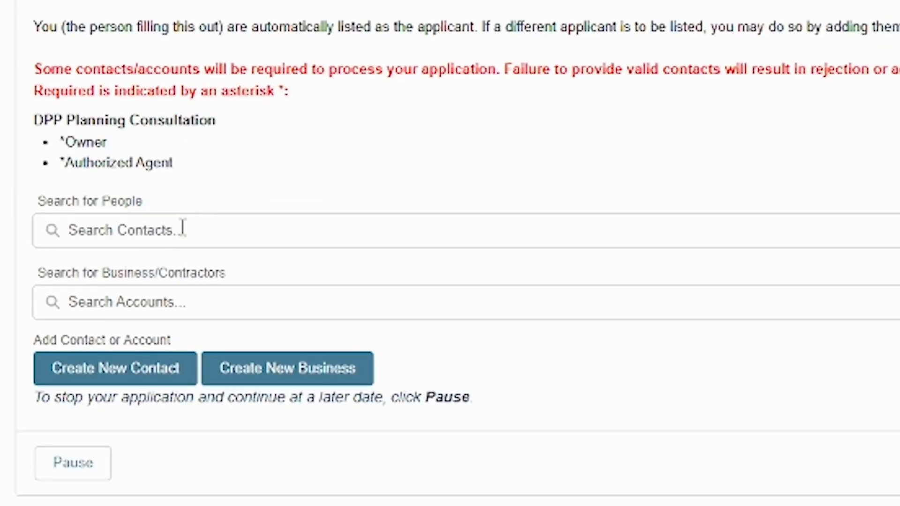
- Search people for dpp and add DPP Test as Owner with Submit Documents & Pay access
{"action": "left_click", "coordinate": [183, 228]}
{"action": "type", "text": "dpp"}
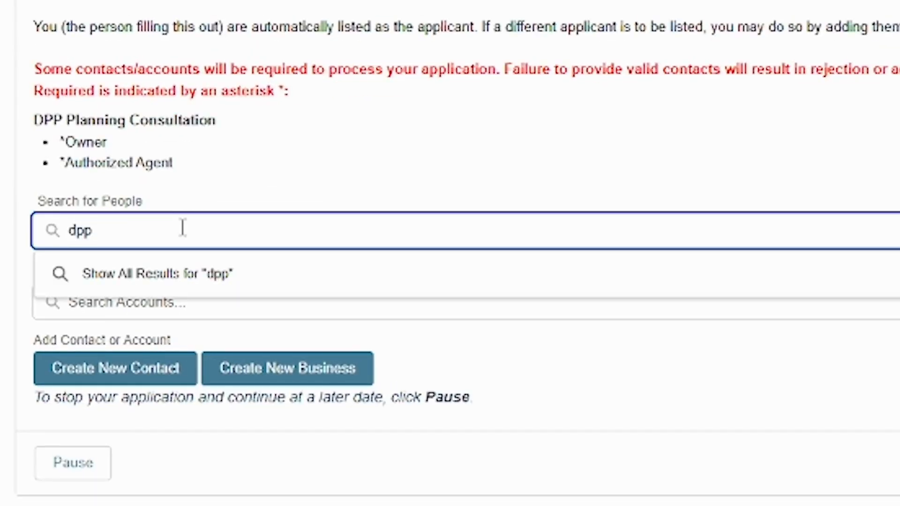
{"action": "left_click", "coordinate": [192, 310]}
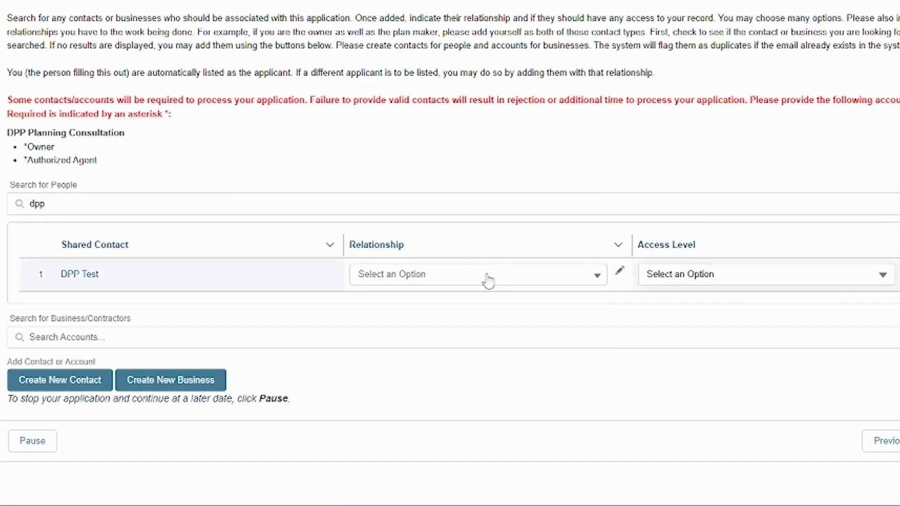
{"action": "left_click", "coordinate": [487, 279]}
{"action": "scroll", "coordinate": [496, 357], "scroll_direction": "down", "scroll_amount": 3}
{"action": "scroll", "coordinate": [496, 357], "scroll_direction": "down", "scroll_amount": 6}
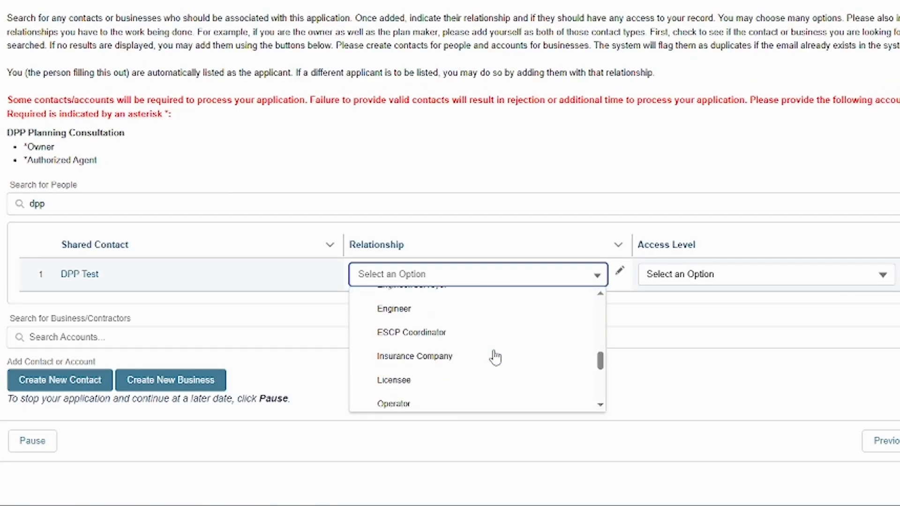
{"action": "left_click", "coordinate": [488, 358]}
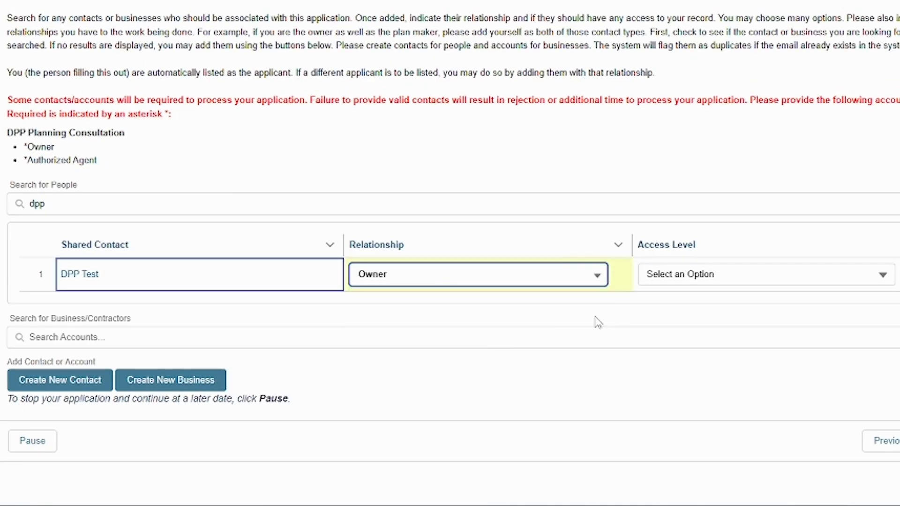
{"action": "left_click", "coordinate": [679, 275]}
{"action": "left_click", "coordinate": [663, 364]}
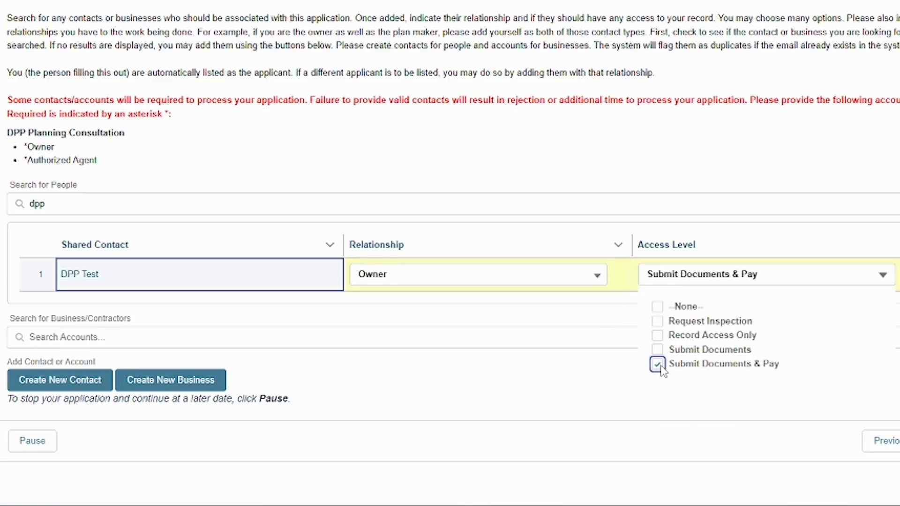
- Add DPP Test again as Authorized Agent with Submit Documents & Pay access and continue
{"action": "left_click", "coordinate": [67, 209]}
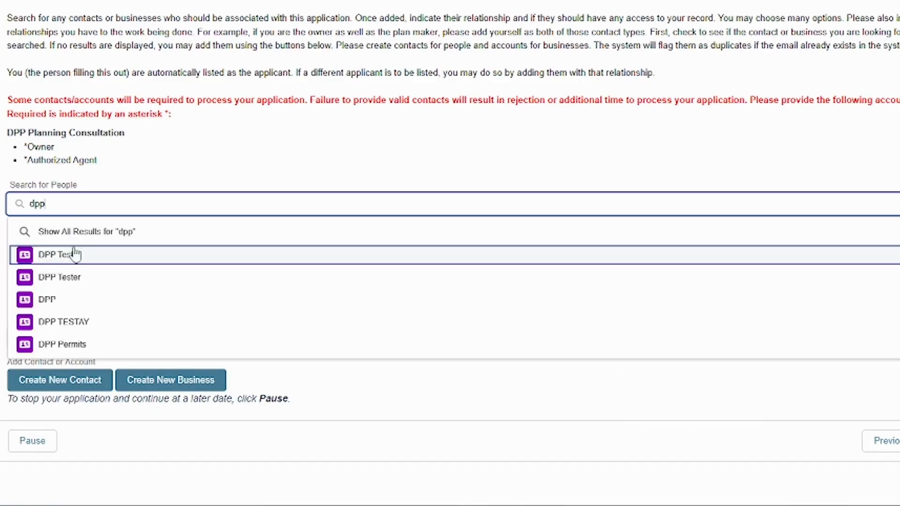
{"action": "left_click", "coordinate": [75, 256]}
{"action": "left_click", "coordinate": [390, 310]}
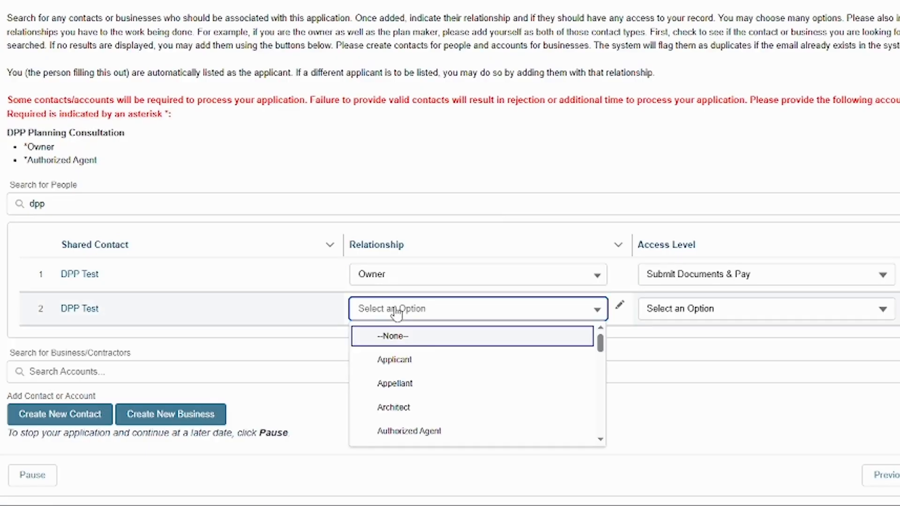
{"action": "left_click", "coordinate": [454, 431]}
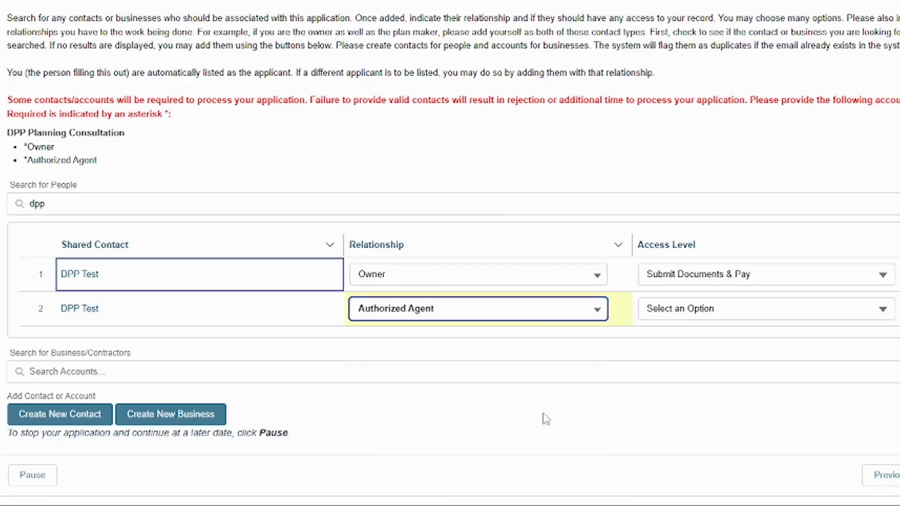
{"action": "left_click", "coordinate": [729, 312]}
{"action": "left_click", "coordinate": [658, 399]}
{"action": "left_click", "coordinate": [570, 404]}
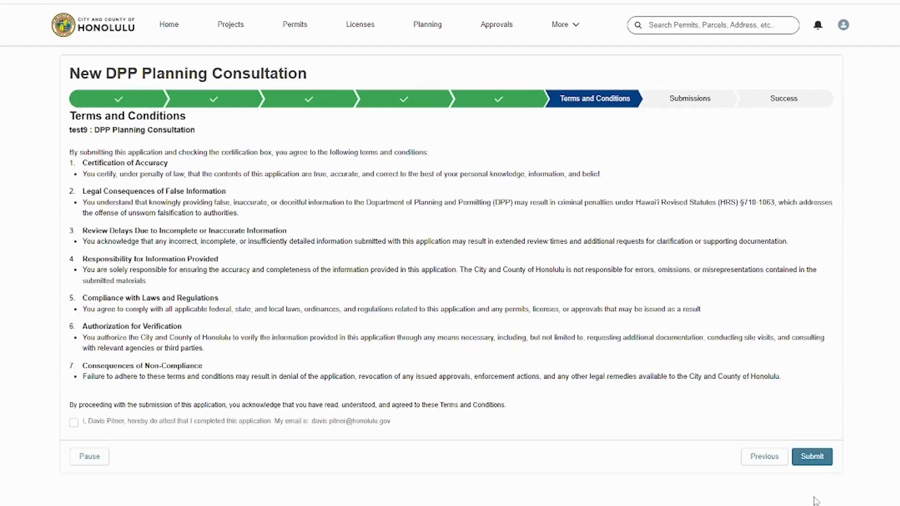
- Submit the planning consultation application and finish
{"action": "left_click", "coordinate": [812, 456]}
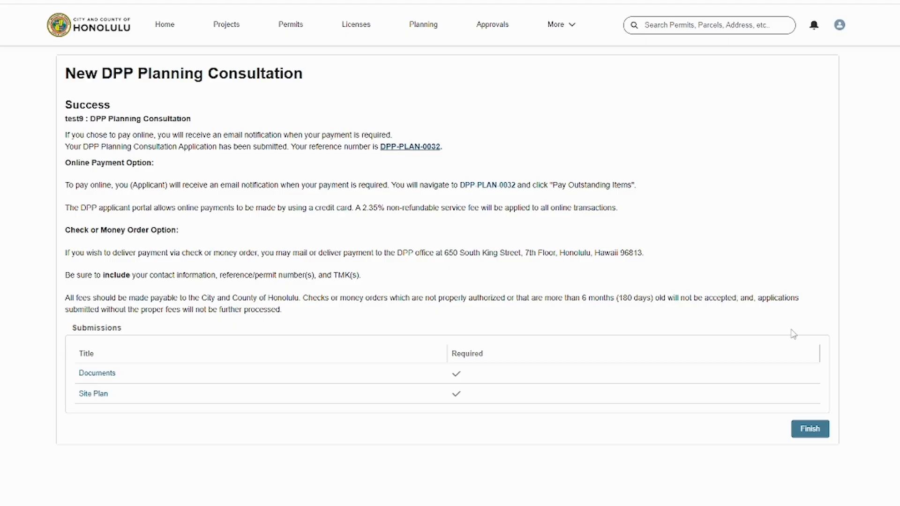
{"action": "left_click", "coordinate": [800, 432]}
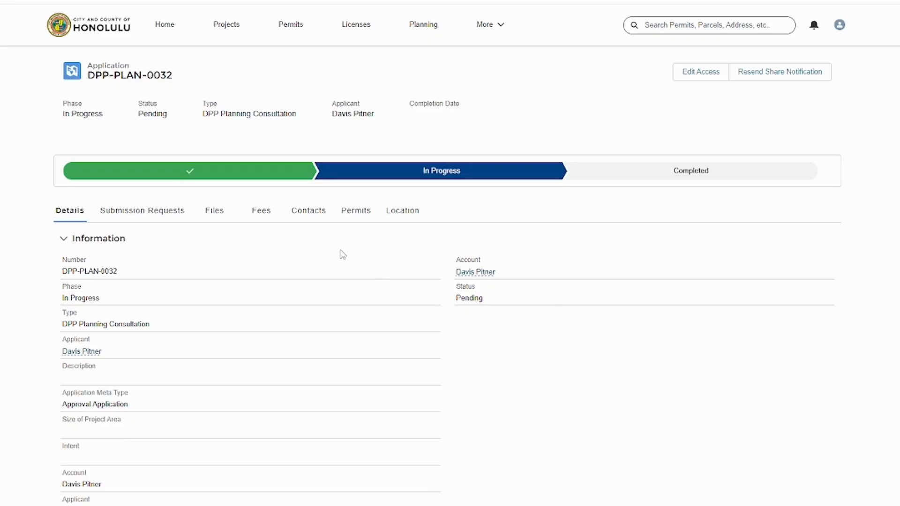
- Start a Public Infrastructure Maps application linked to the just-submitted consultation number and continue
{"action": "left_click", "coordinate": [251, 217]}
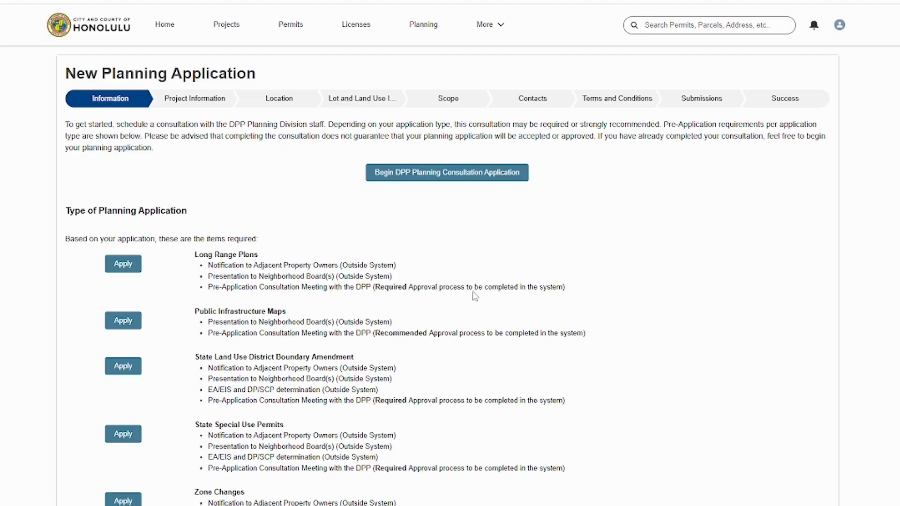
{"action": "left_click", "coordinate": [123, 327]}
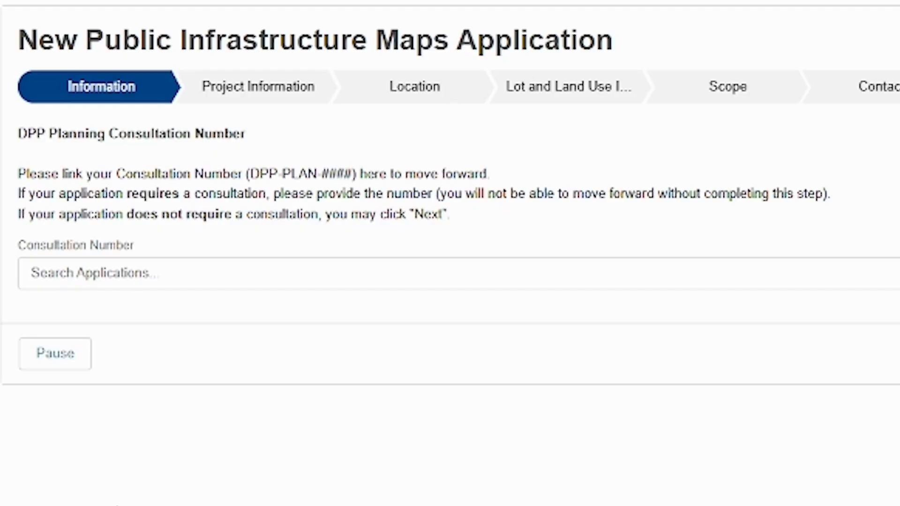
{"action": "left_click", "coordinate": [217, 275]}
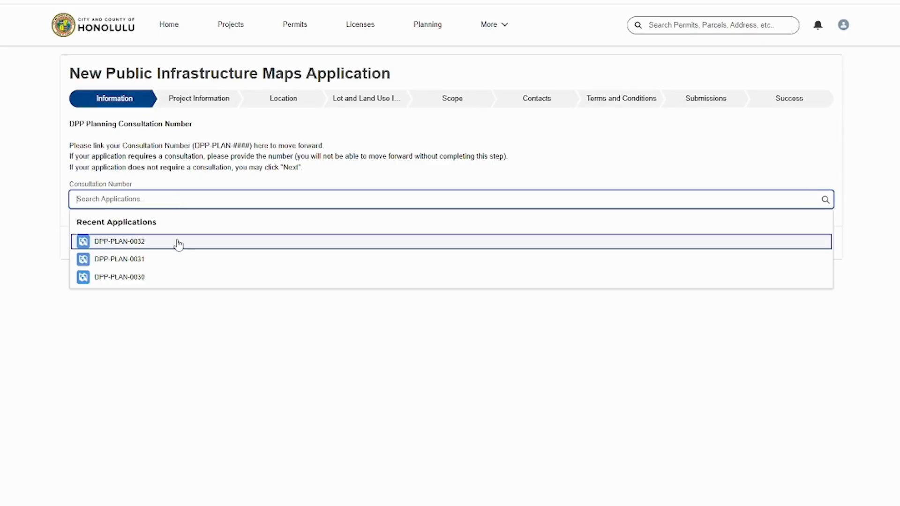
{"action": "left_click", "coordinate": [180, 249]}
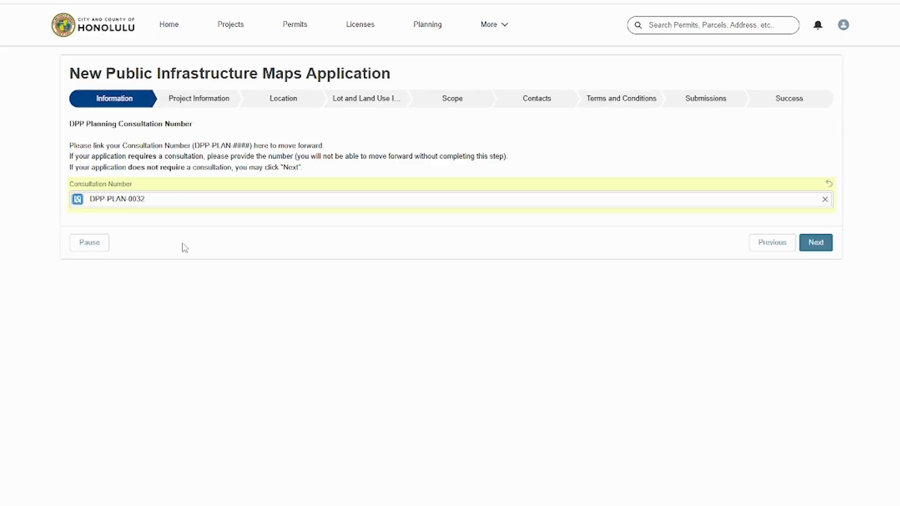
{"action": "left_click", "coordinate": [811, 252]}
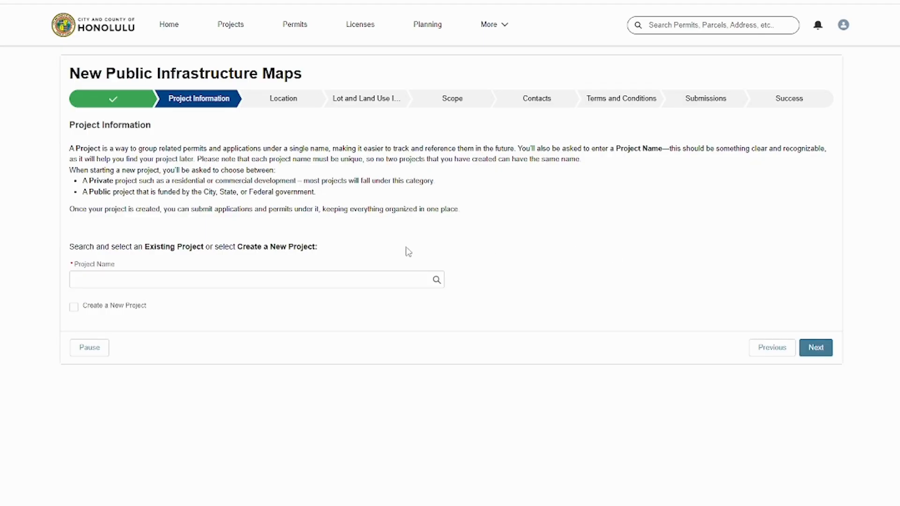
- Choose the existing project Example and continue to the location step
{"action": "left_click", "coordinate": [202, 278]}
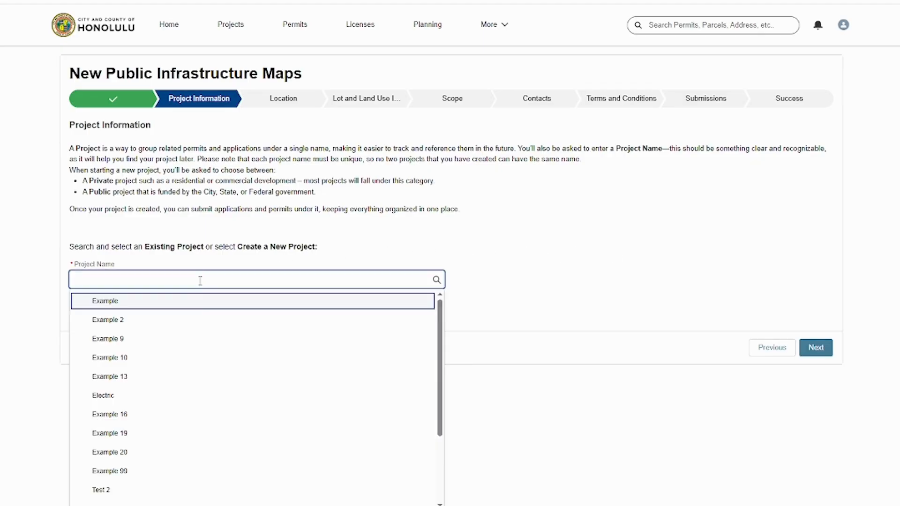
{"action": "left_click", "coordinate": [198, 306]}
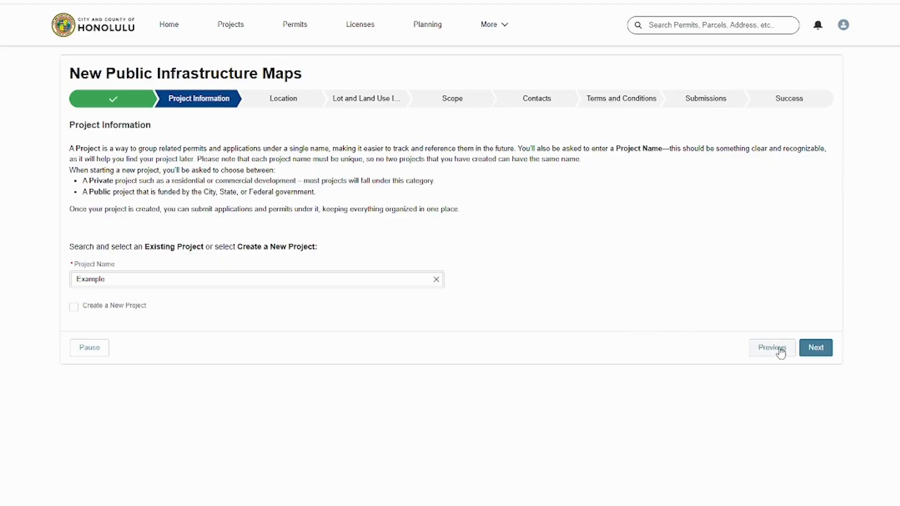
{"action": "left_click", "coordinate": [811, 353]}
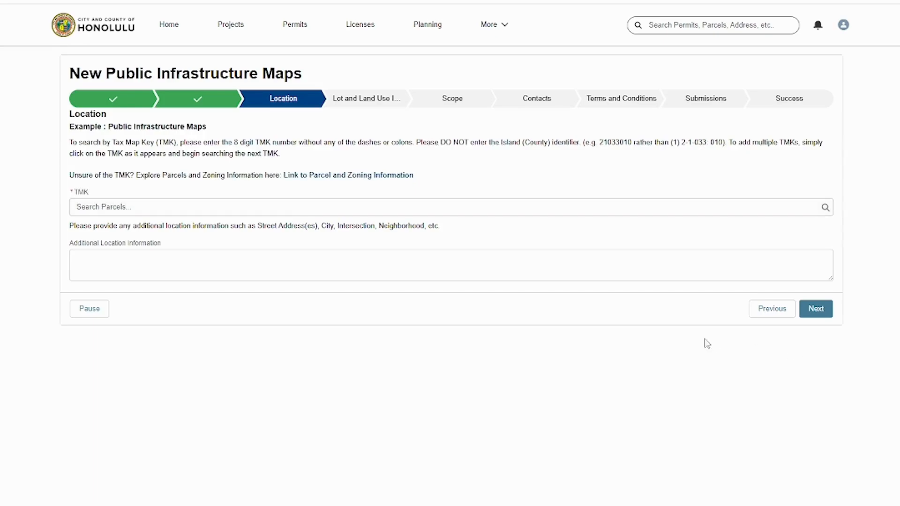
- Add TMK parcels 21033010 and 94115027 to the application's location
{"action": "left_click", "coordinate": [187, 209]}
{"action": "left_click", "coordinate": [175, 253]}
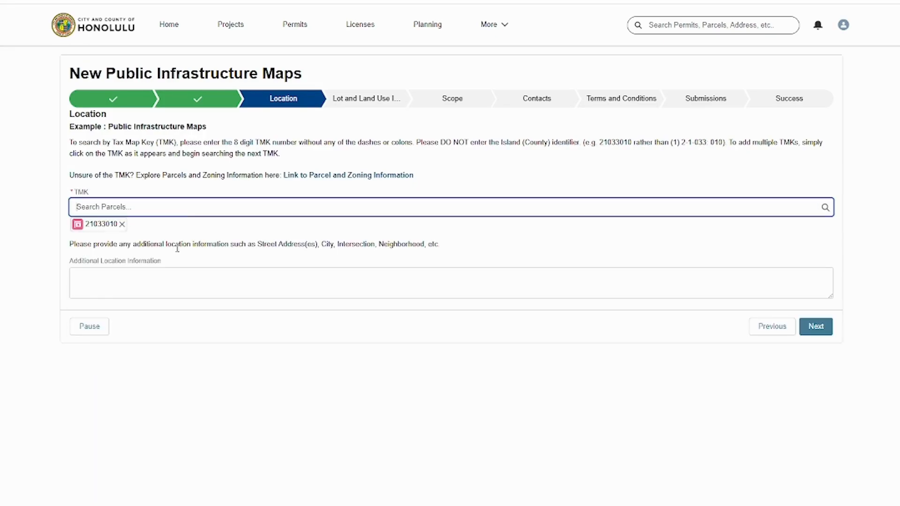
{"action": "left_click", "coordinate": [187, 207]}
{"action": "left_click", "coordinate": [181, 276]}
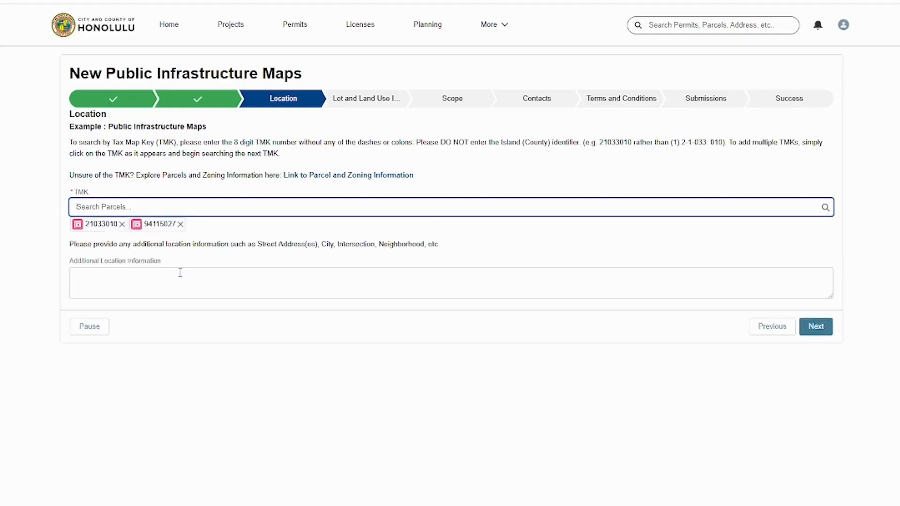
- Set the project location to Outside Community Growth Boundary on the lot and land use step and continue
{"action": "left_click", "coordinate": [808, 328]}
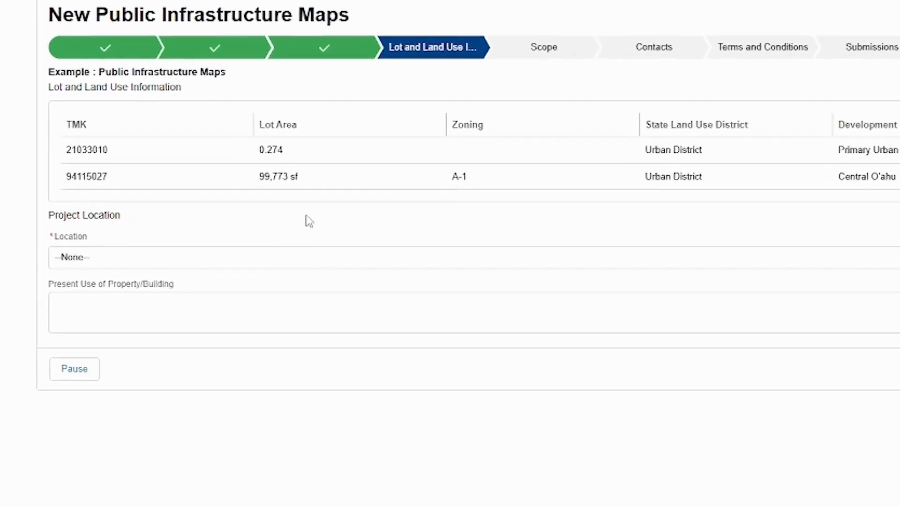
{"action": "left_click", "coordinate": [240, 263]}
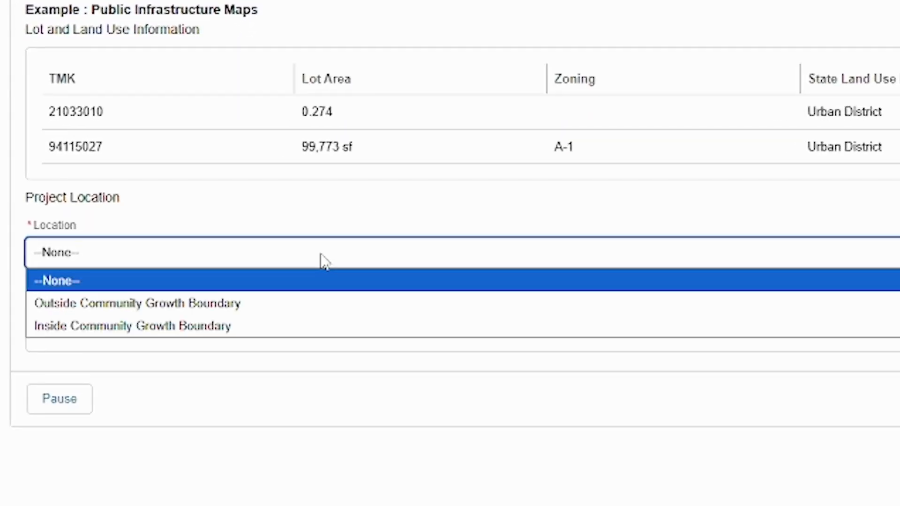
{"action": "left_click", "coordinate": [318, 303]}
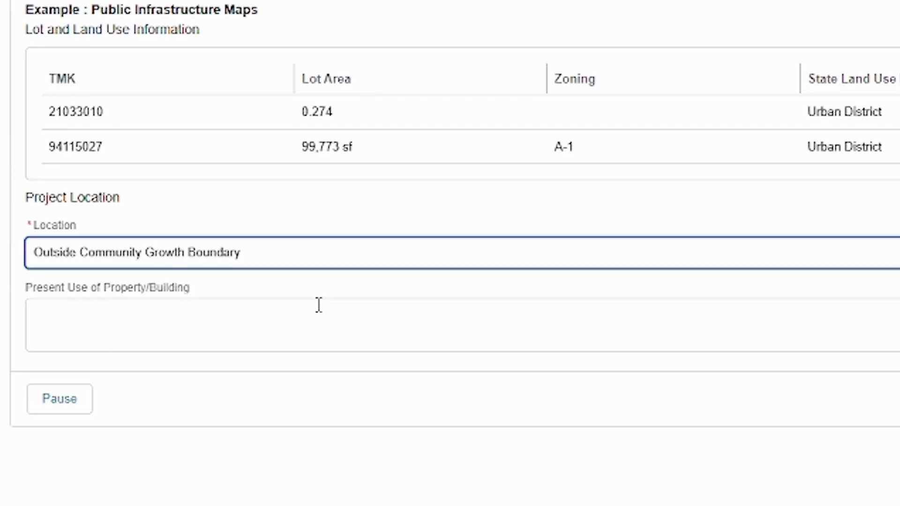
{"action": "left_click", "coordinate": [319, 305]}
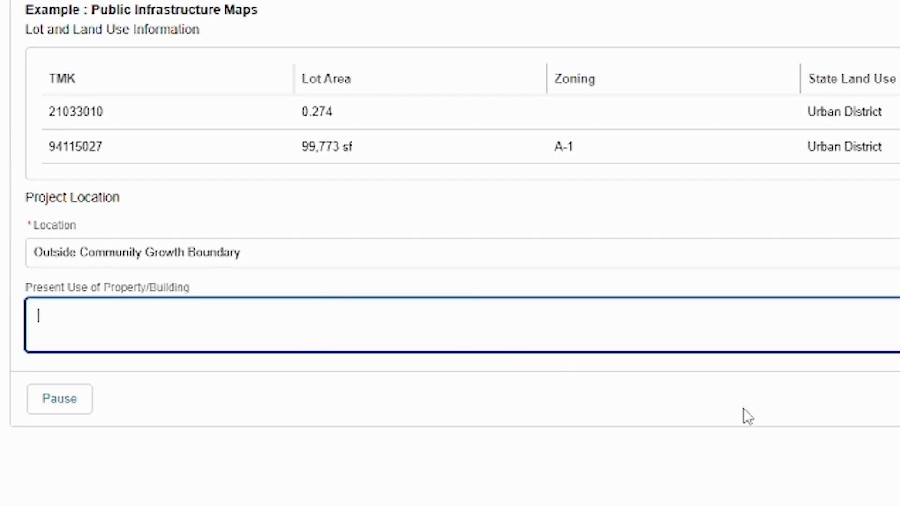
{"action": "left_click", "coordinate": [834, 374]}
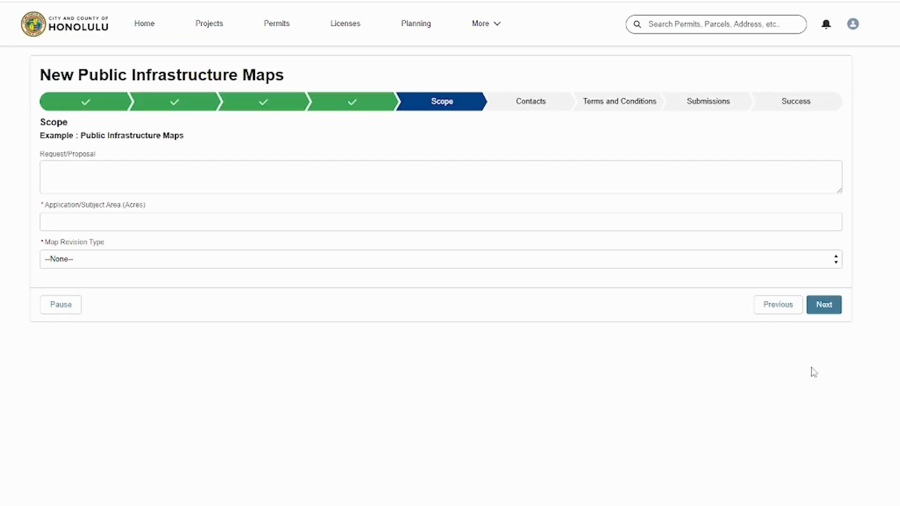
- Enter the request/proposal as test and the subject area as 500 acres, choose a map revision type, and continue
{"action": "left_click", "coordinate": [259, 188]}
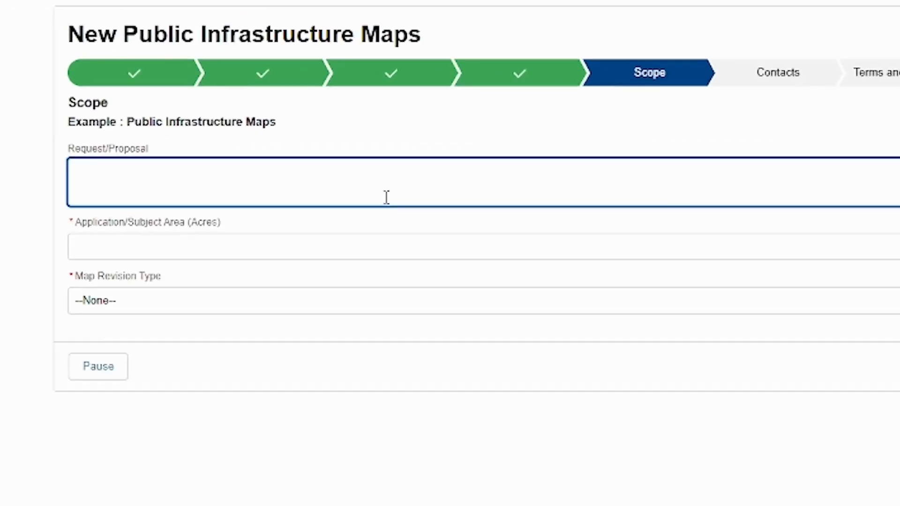
{"action": "type", "text": "test"}
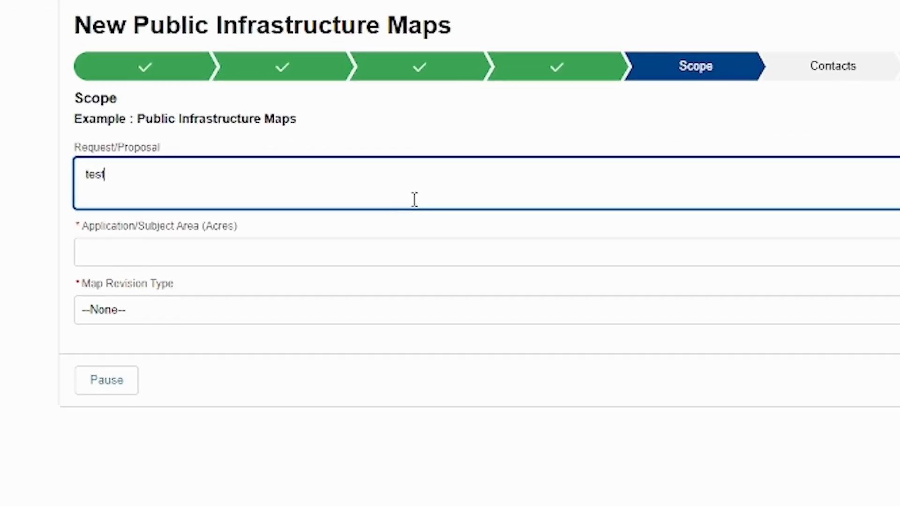
{"action": "left_click", "coordinate": [303, 245]}
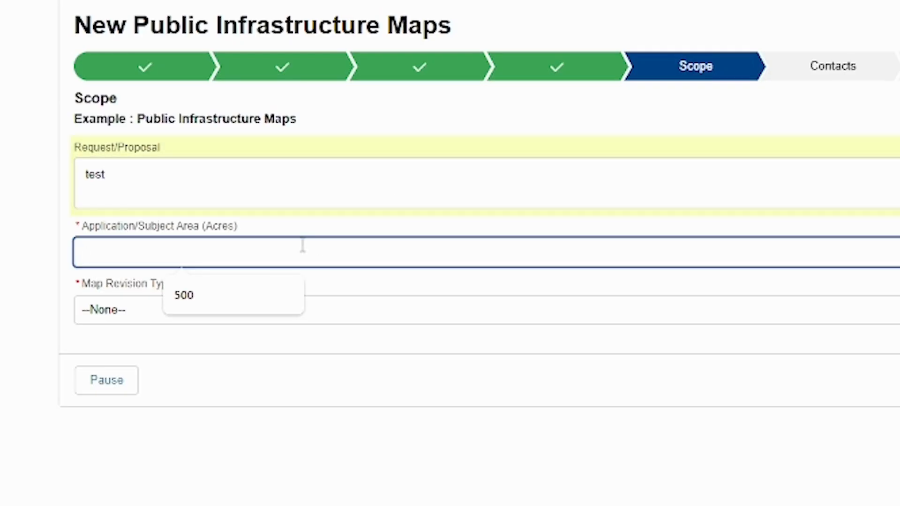
{"action": "type", "text": "500"}
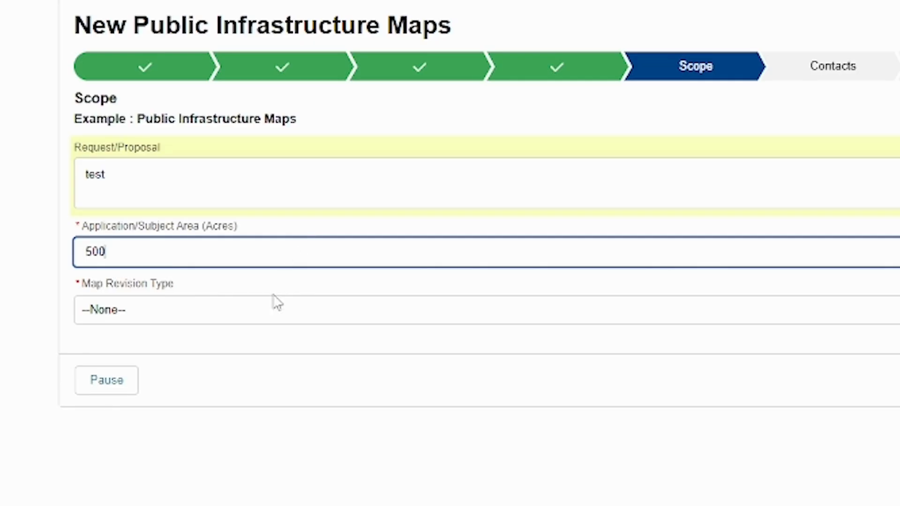
{"action": "left_click", "coordinate": [275, 313]}
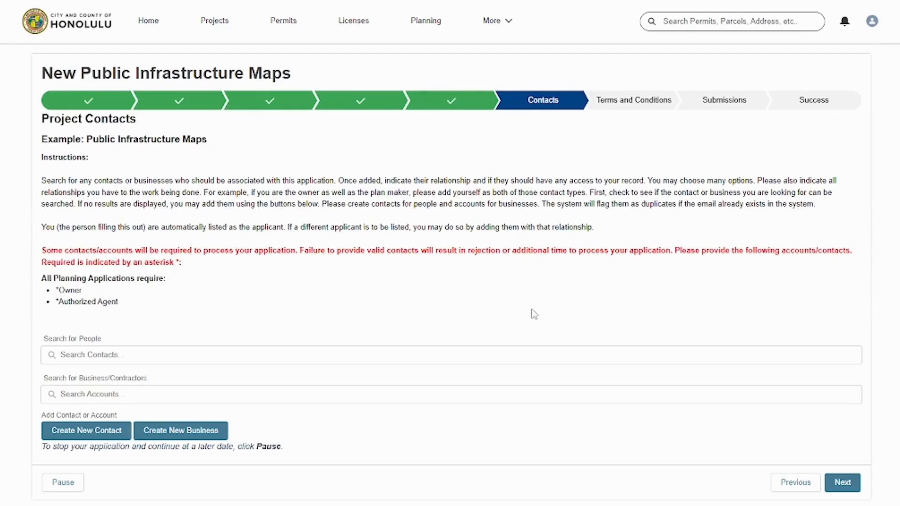
- Add contact DPP Test as Authorized Agent with Submit Documents & Pay access, and continue to the terms
{"action": "left_click", "coordinate": [146, 354]}
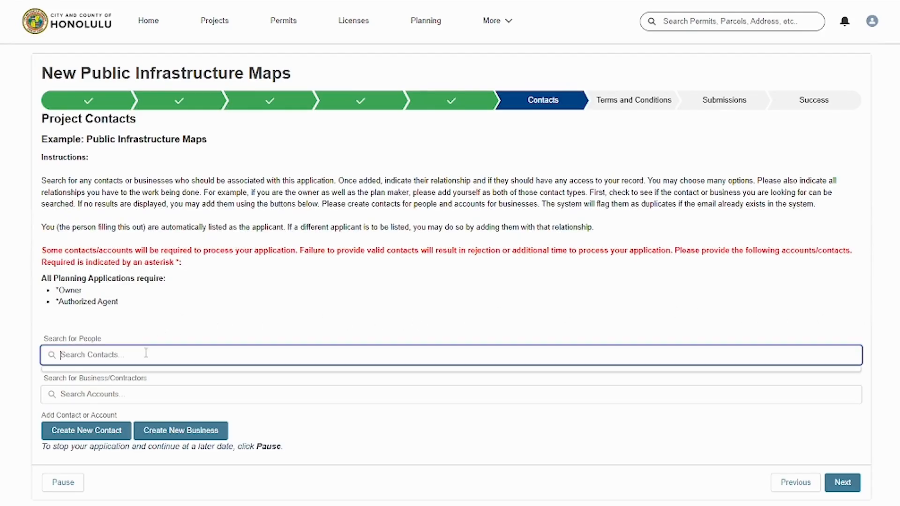
{"action": "type", "text": "dpp"}
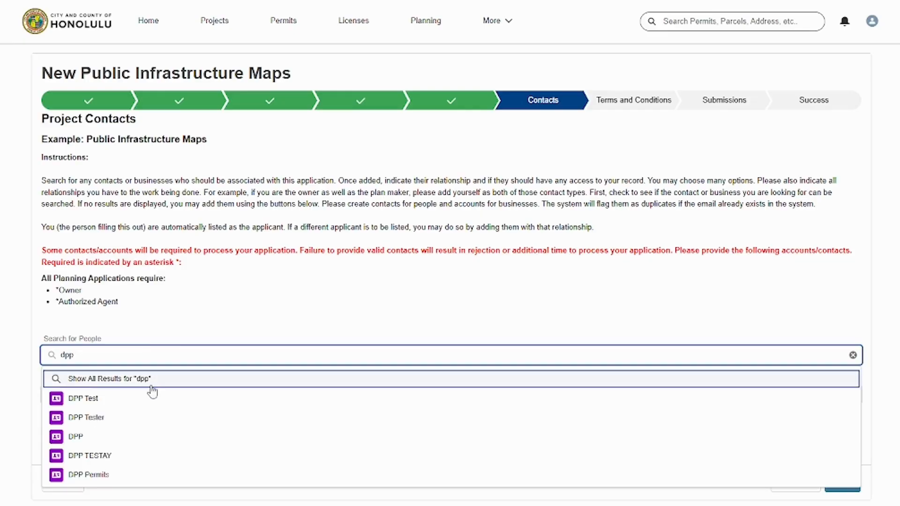
{"action": "left_click", "coordinate": [150, 397]}
{"action": "left_click", "coordinate": [398, 421]}
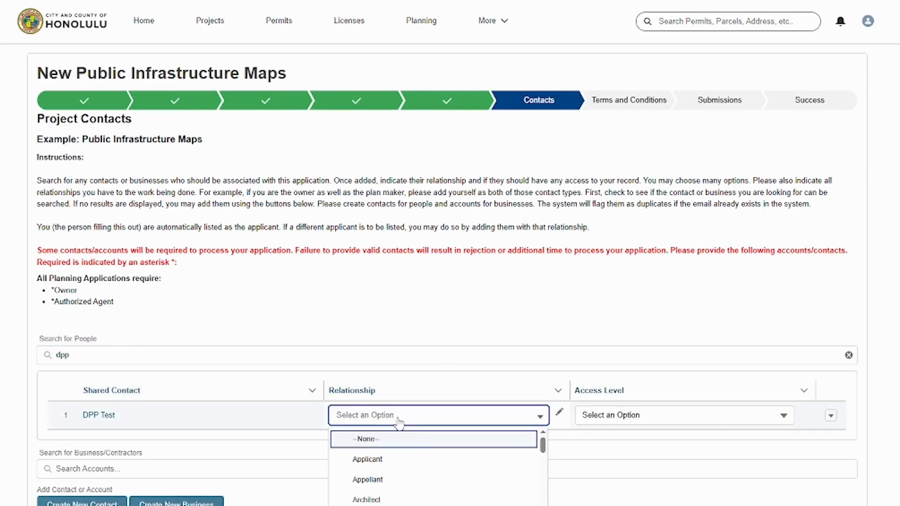
{"action": "left_click", "coordinate": [399, 505]}
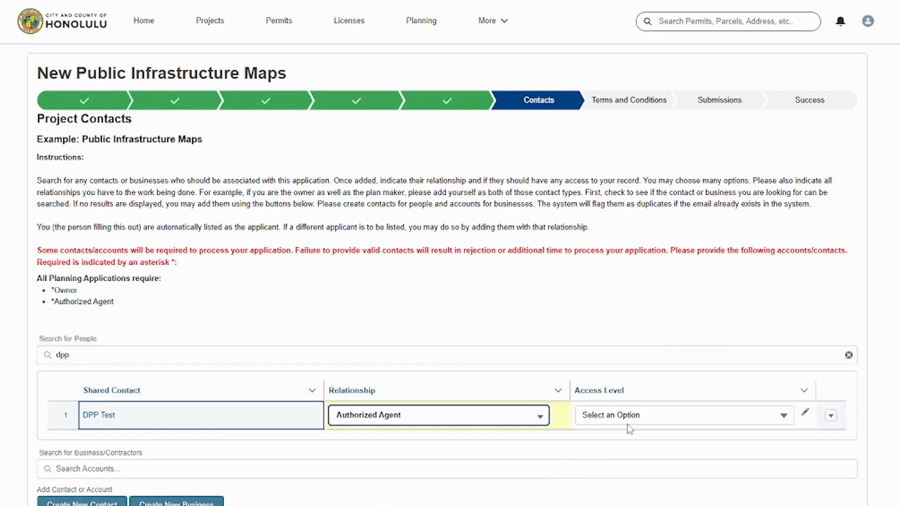
{"action": "left_click", "coordinate": [638, 412]}
{"action": "left_click", "coordinate": [591, 491]}
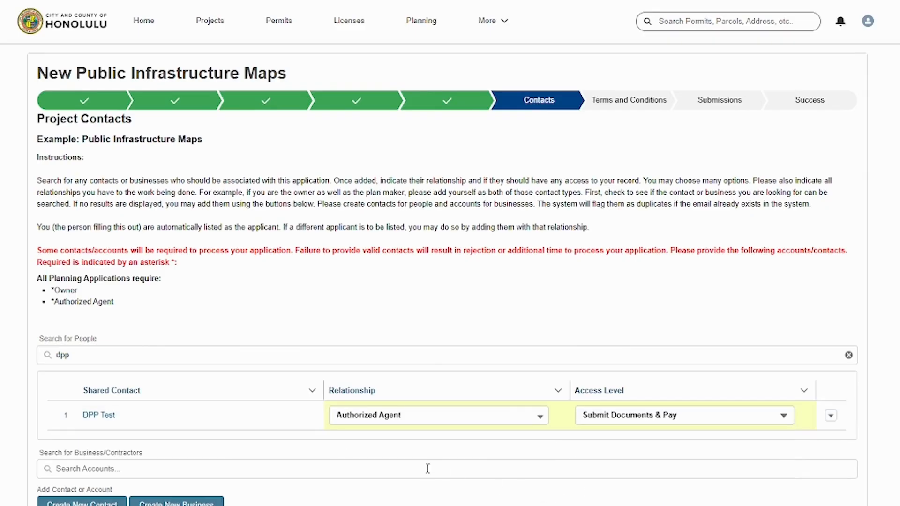
{"action": "left_click", "coordinate": [107, 360]}
{"action": "left_click", "coordinate": [110, 397]}
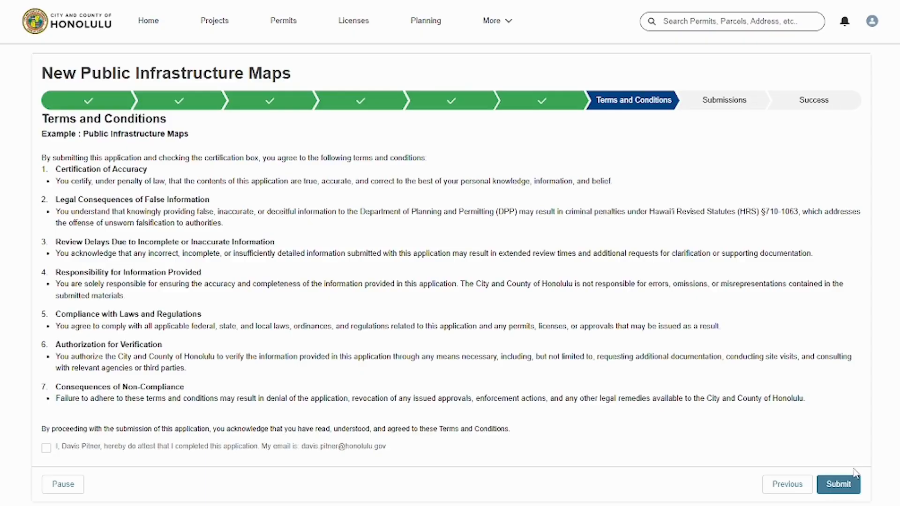
- Certify the attestation, submit and confirm the Public Infrastructure Maps application, and finish
{"action": "left_click", "coordinate": [47, 449]}
{"action": "left_click", "coordinate": [838, 490]}
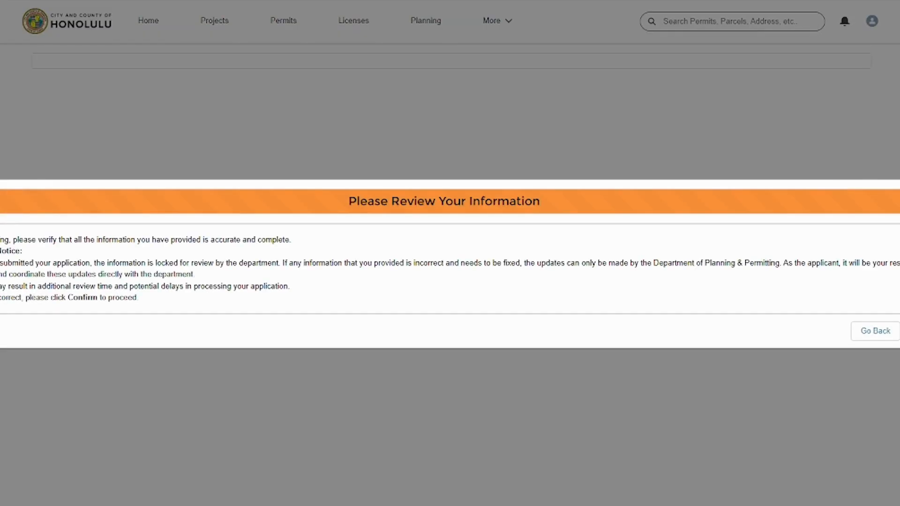
{"action": "left_click", "coordinate": [899, 331]}
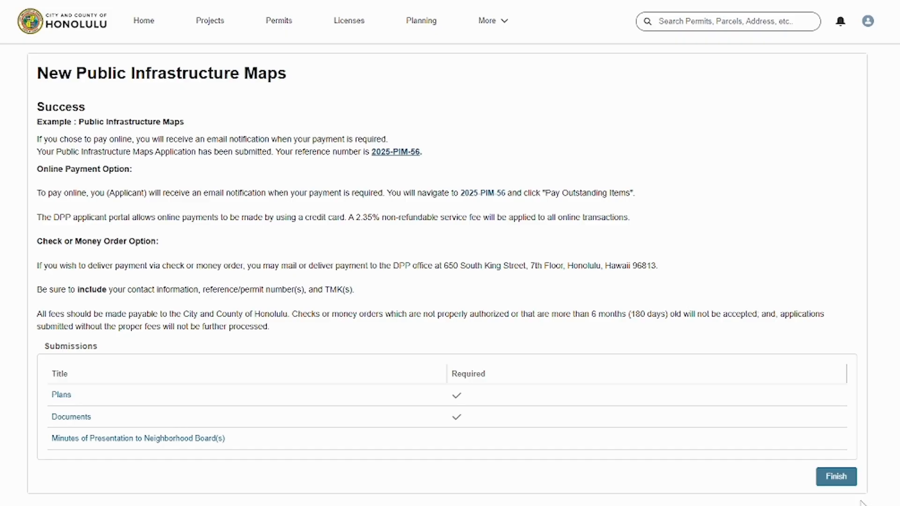
{"action": "left_click", "coordinate": [847, 486]}
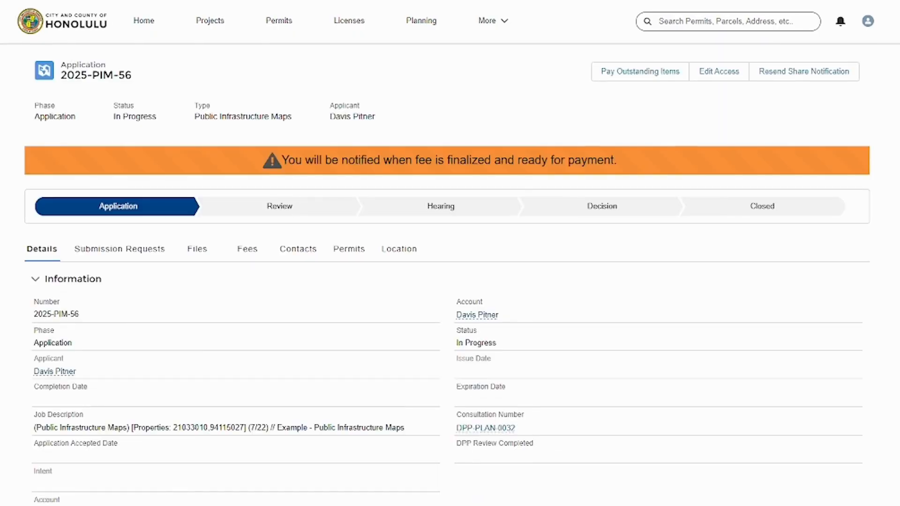
{"action": "scroll", "coordinate": [447, 279], "scroll_direction": "down", "scroll_amount": 1}
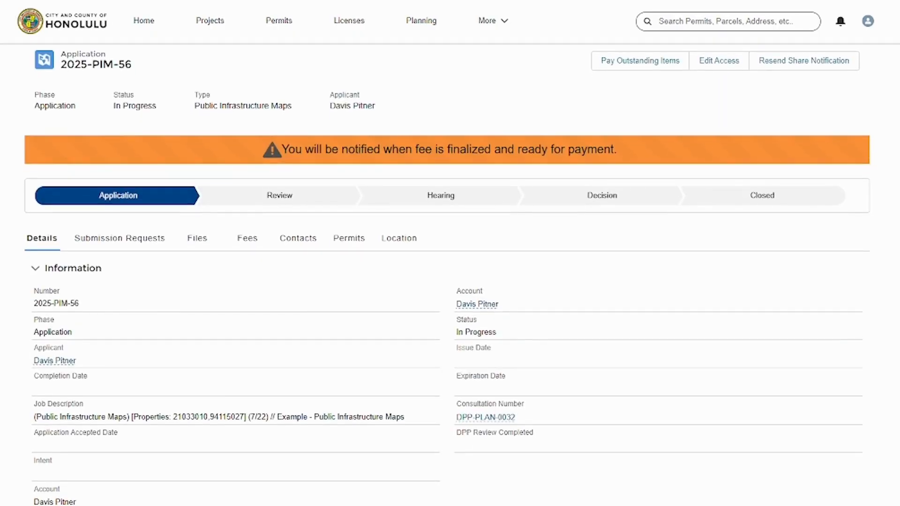